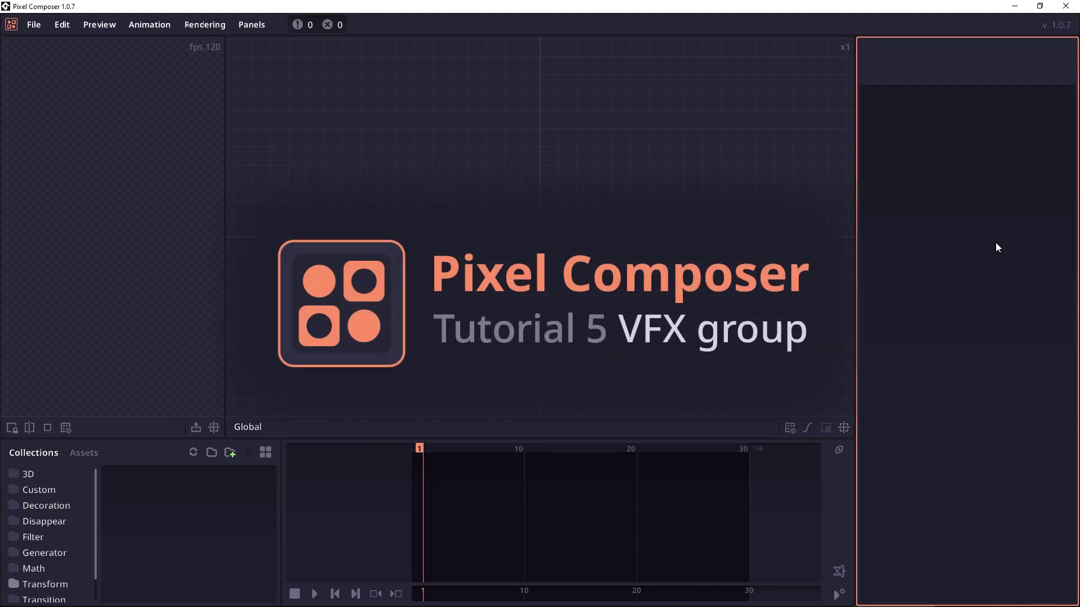
- Add a Particle node to the graph, play its animation and inspect the node's particle settings
click(692, 275)
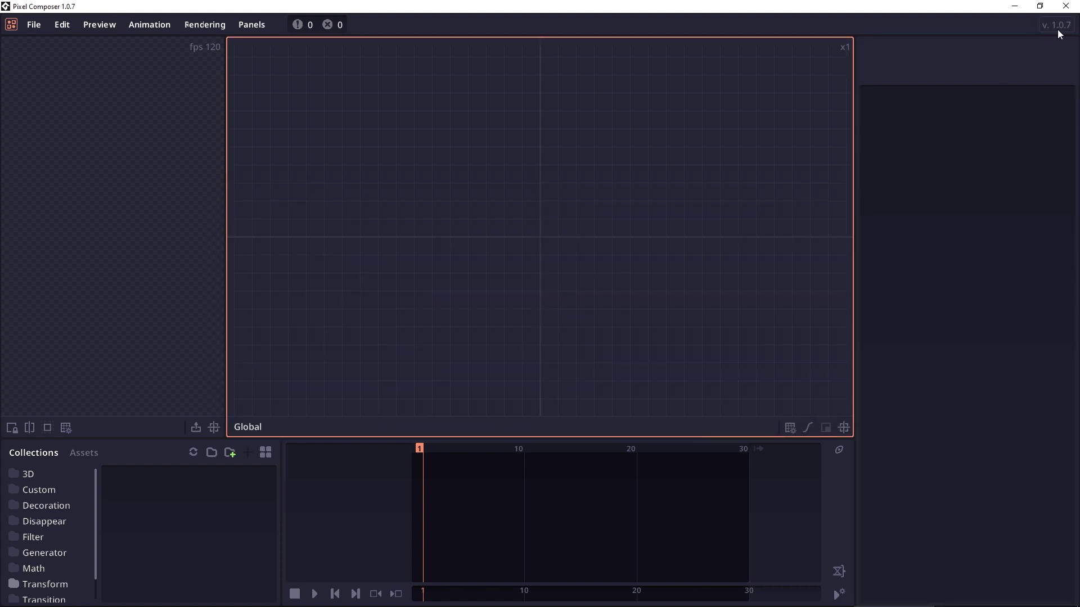
right_click(540, 234)
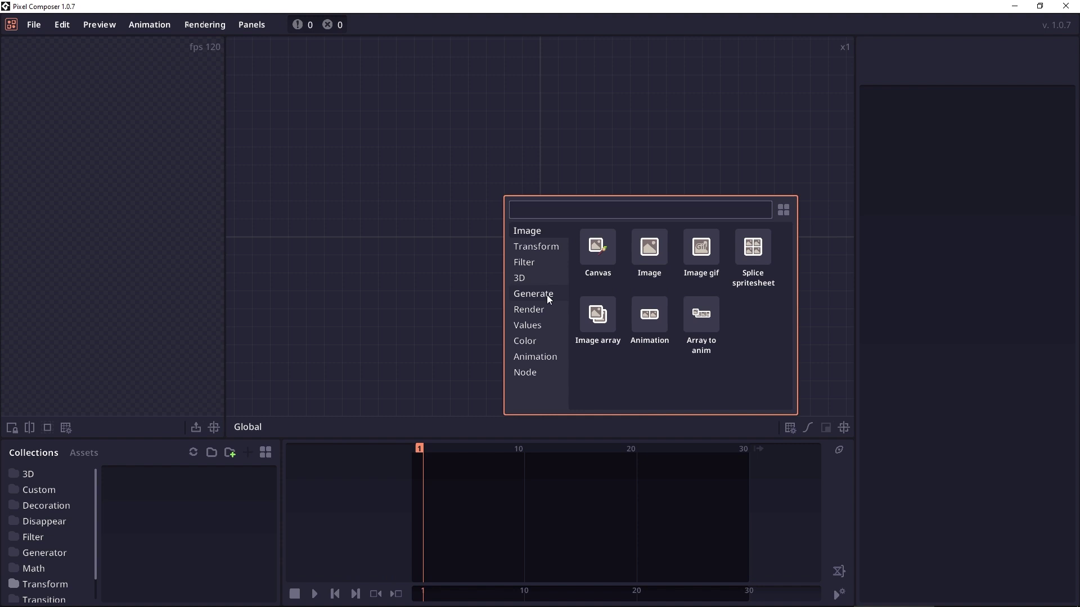
click(546, 295)
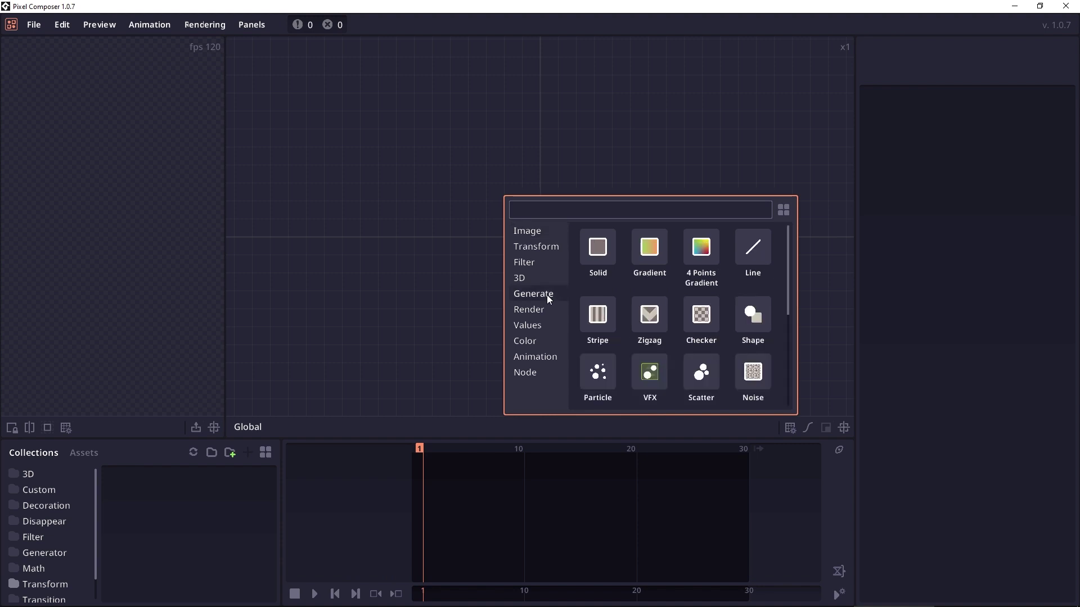
scroll(699, 318, down, 1)
click(593, 332)
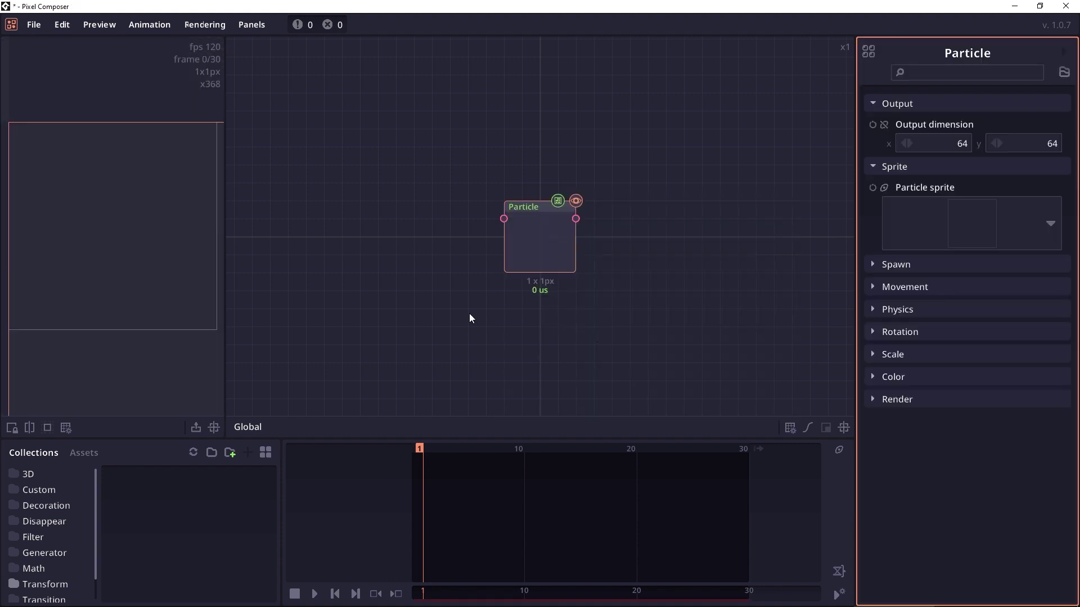
click(314, 594)
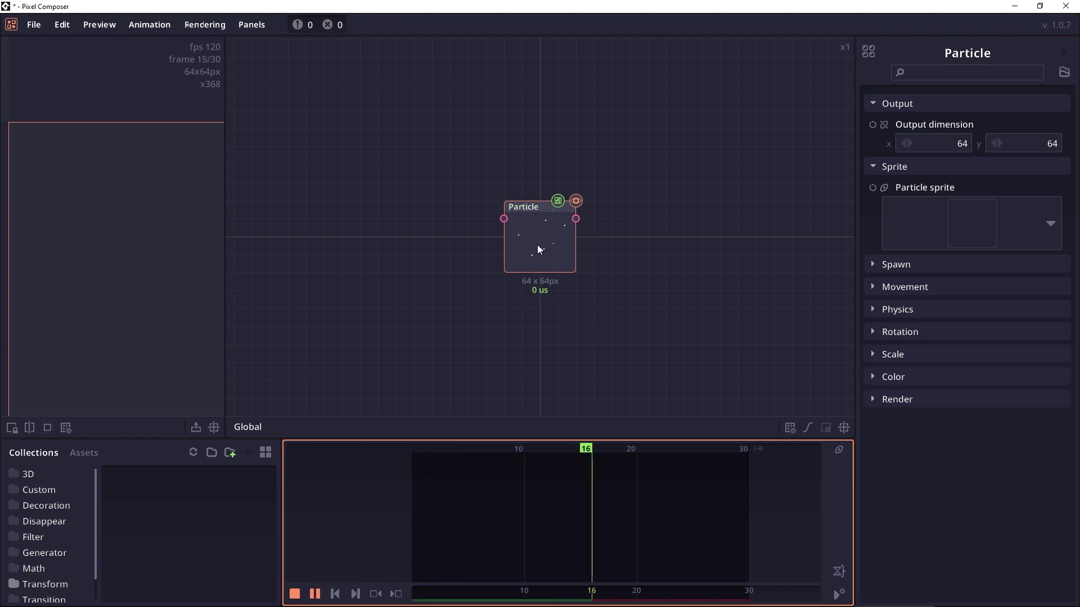
click(535, 238)
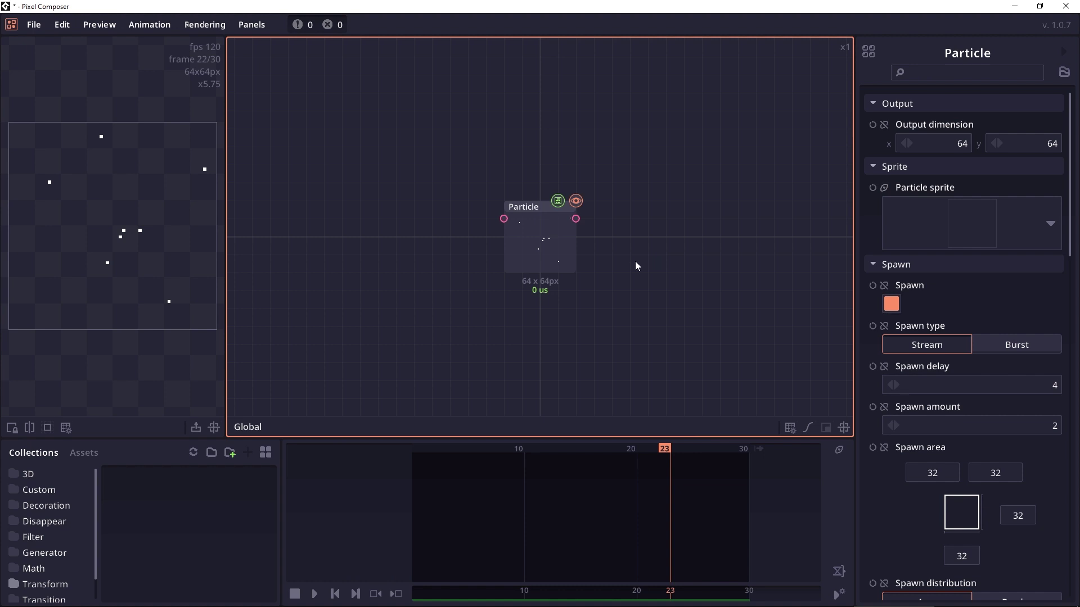
- Move the Particle node up and place a new VFX group node directly below it
drag(555, 248, 553, 123)
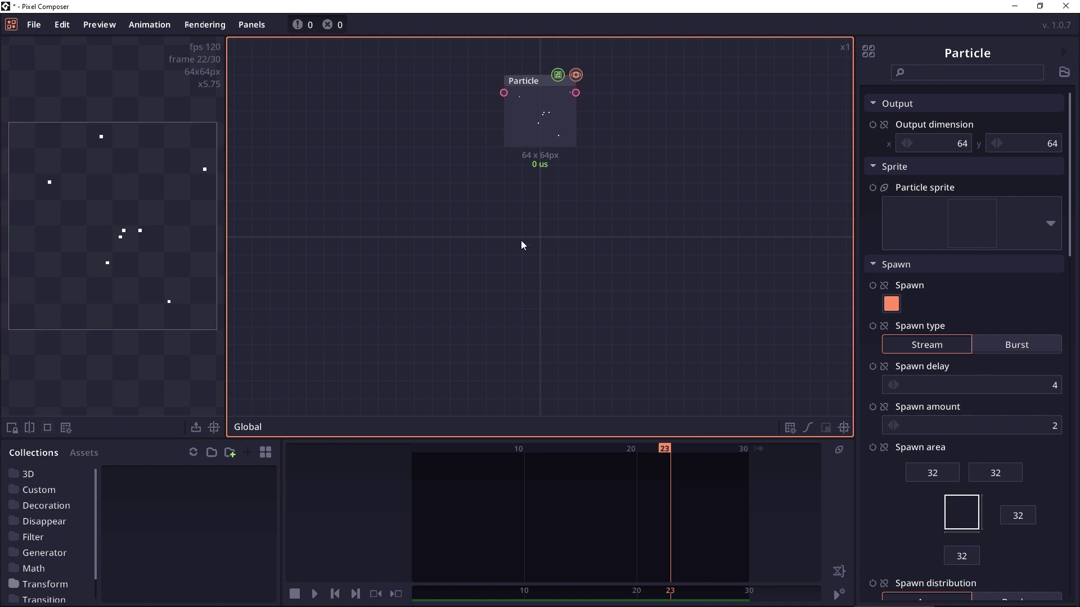
right_click(507, 212)
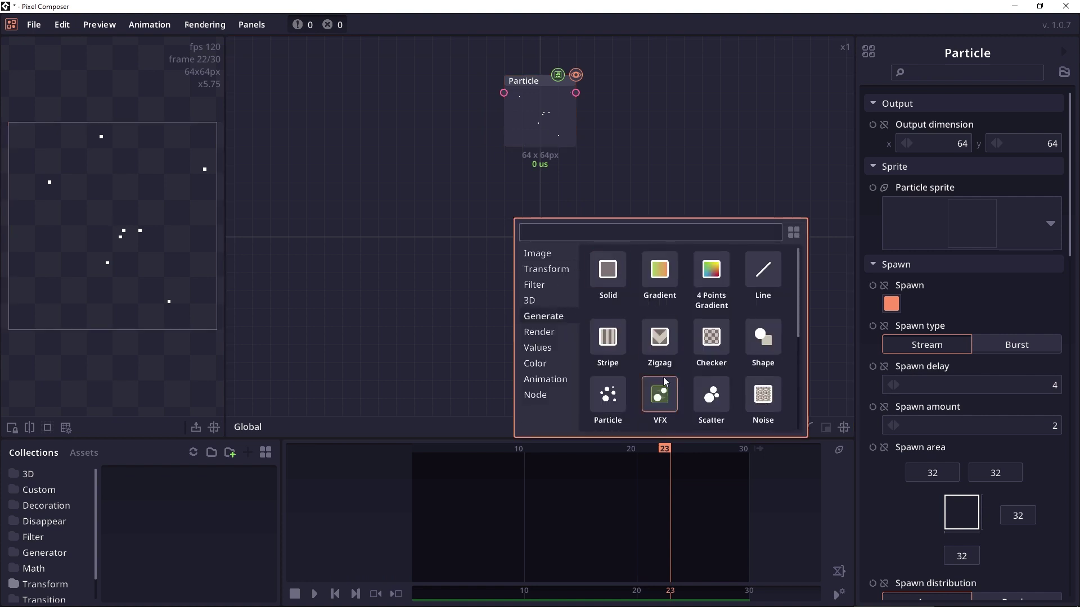
click(660, 395)
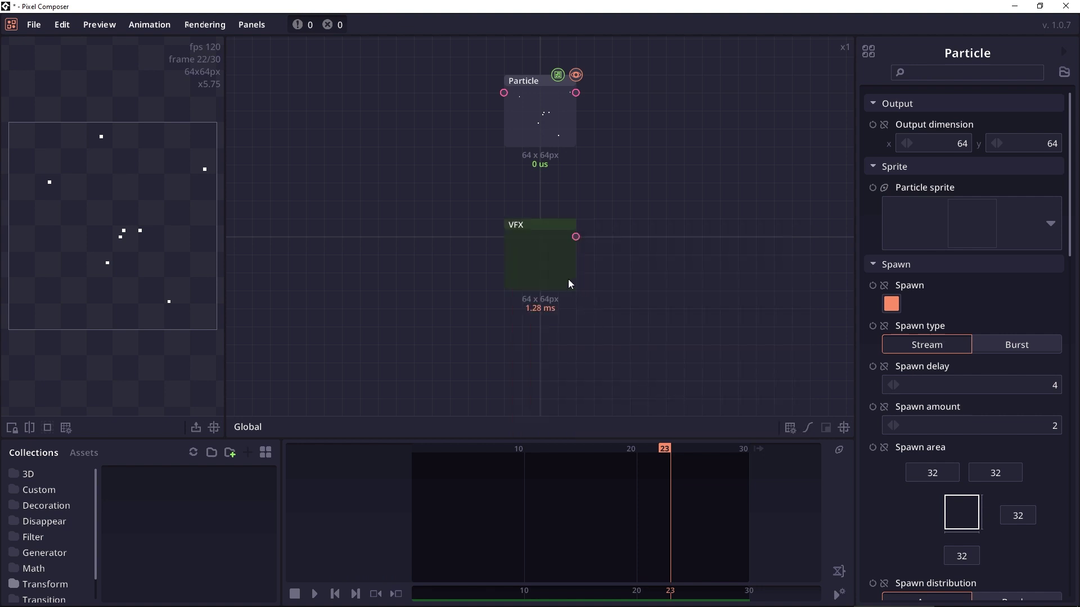
drag(570, 283, 565, 264)
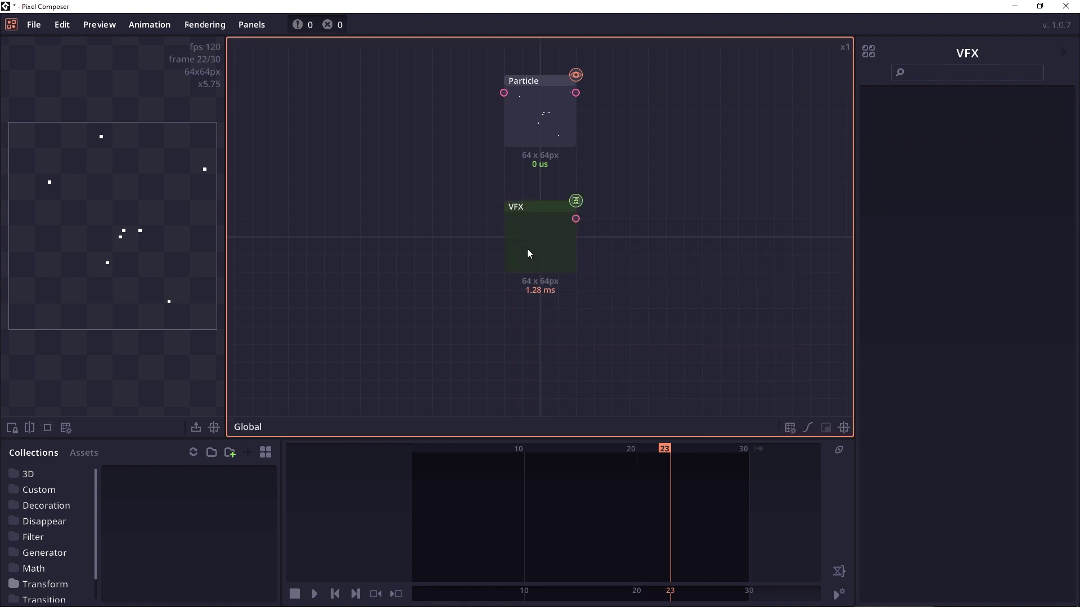
- Open the VFX group and look through the VFX nodes that can be added inside it
double_click(542, 242)
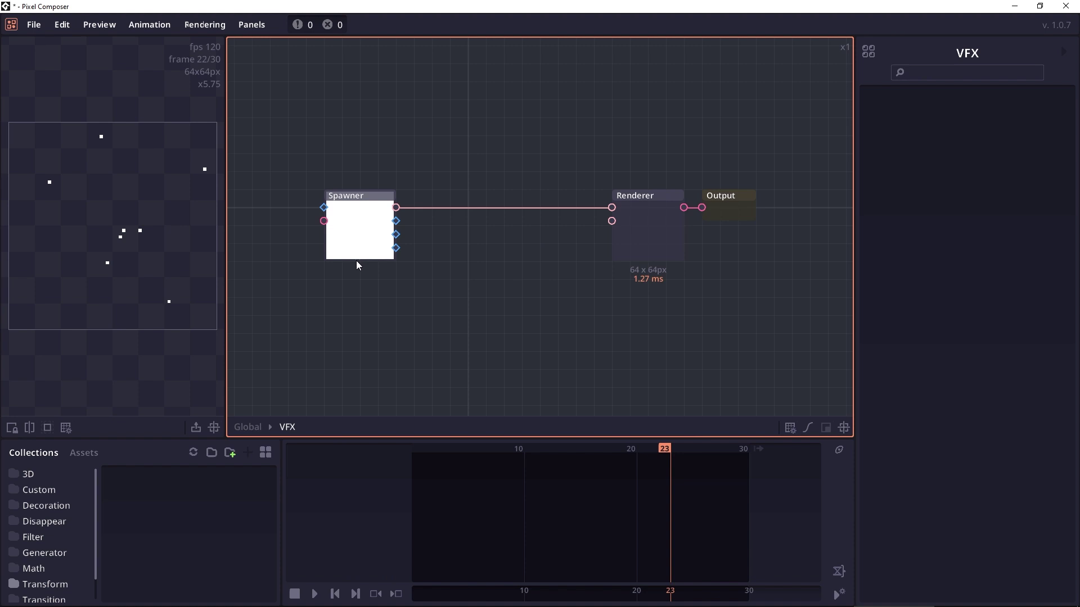
click(356, 246)
click(457, 252)
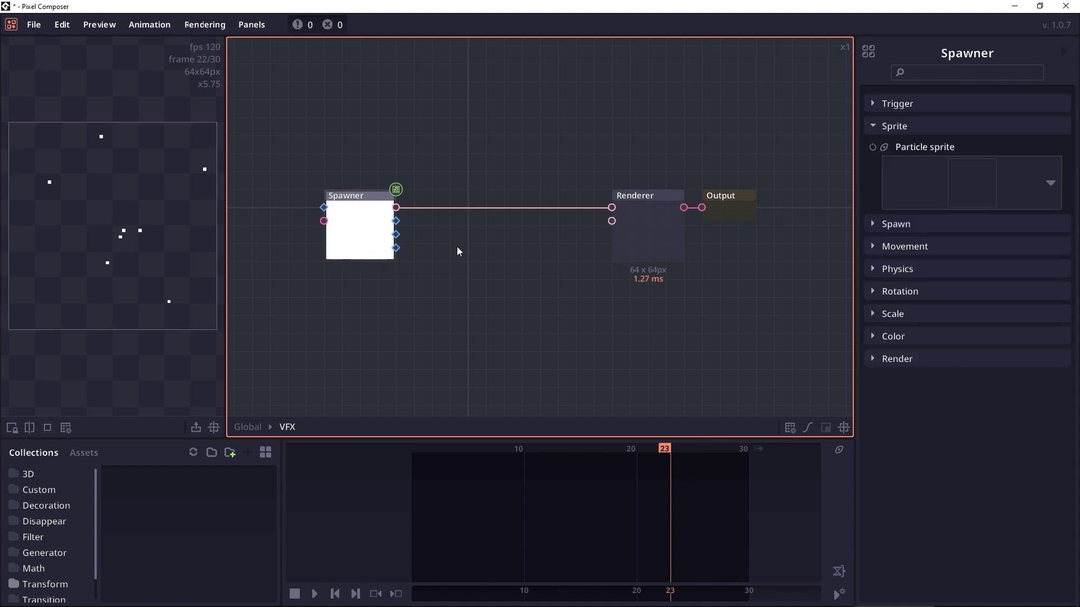
right_click(482, 250)
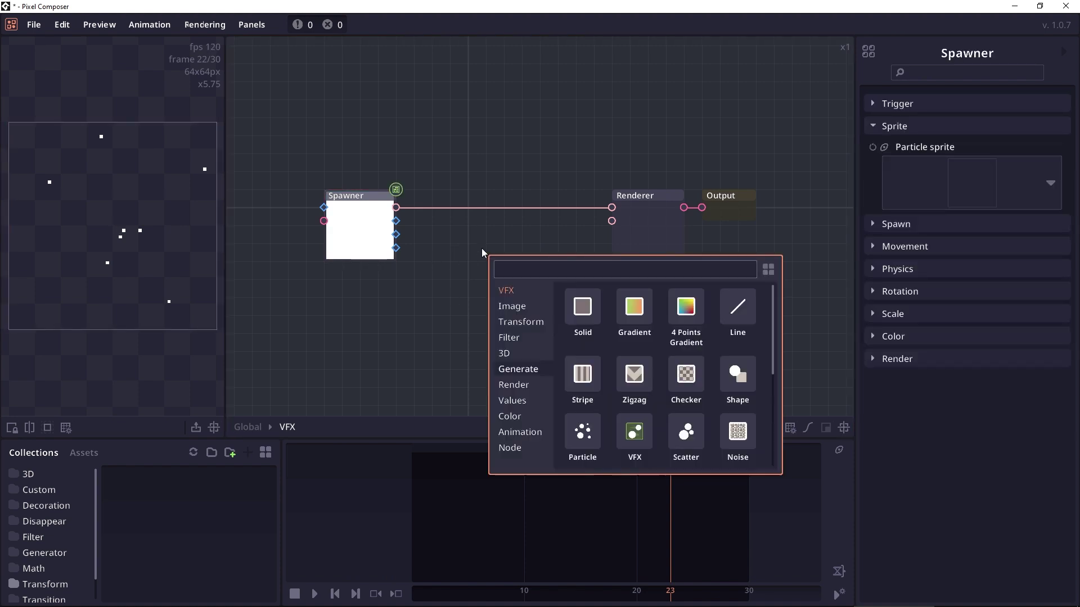
click(511, 287)
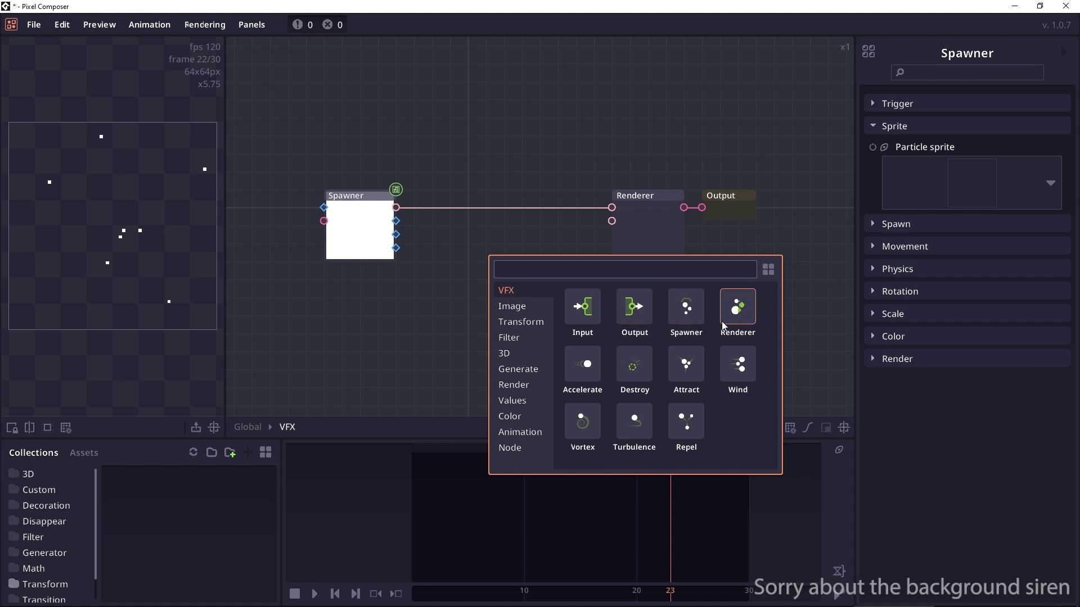
- Examine the settings of the Spawner and Renderer nodes and preview the Renderer's output
click(344, 236)
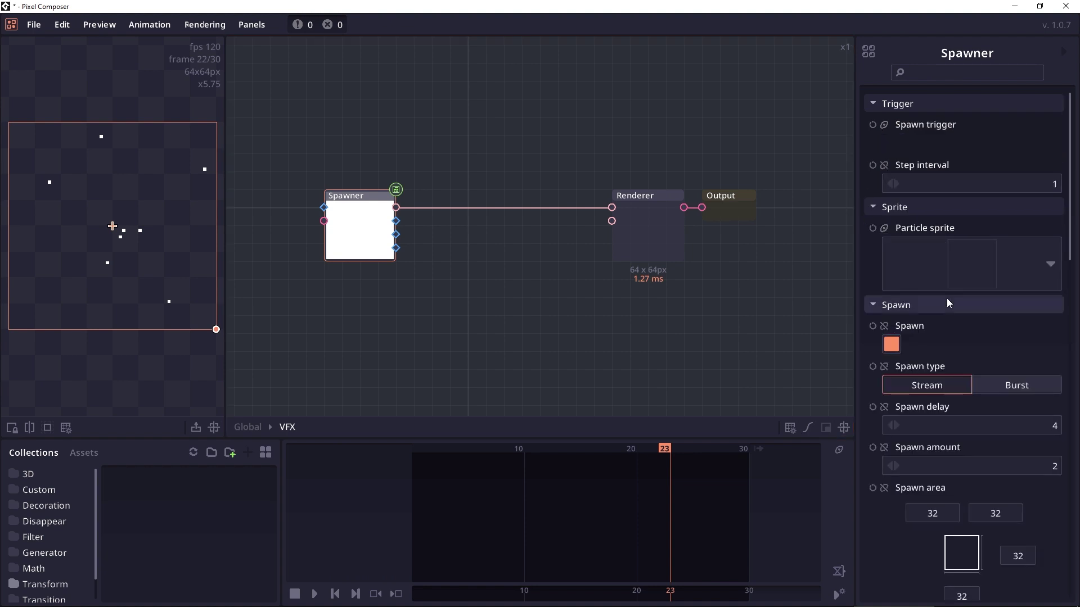
scroll(978, 285, down, 10)
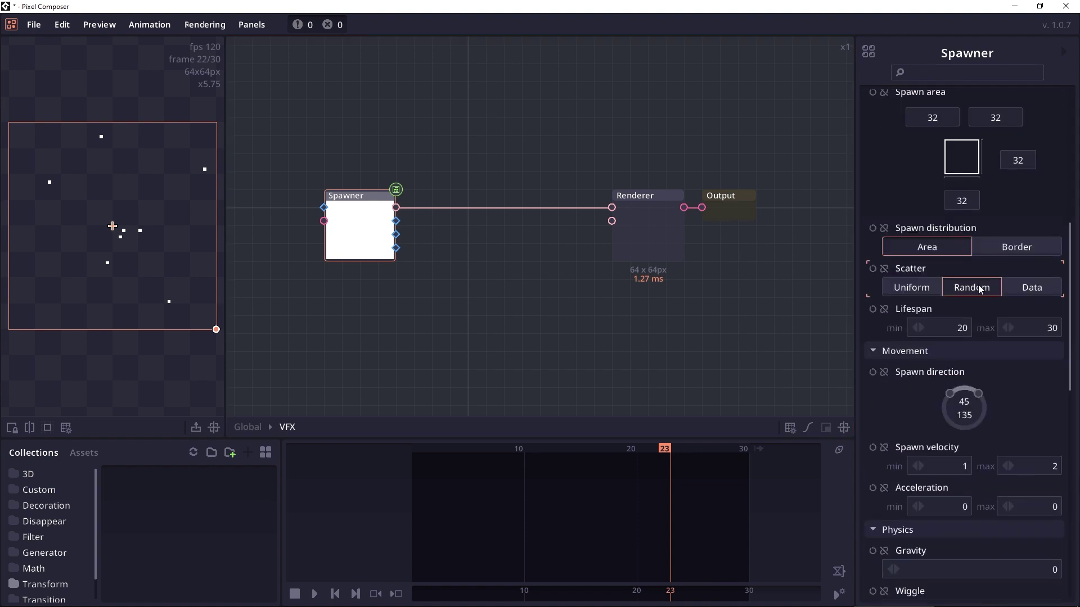
click(747, 288)
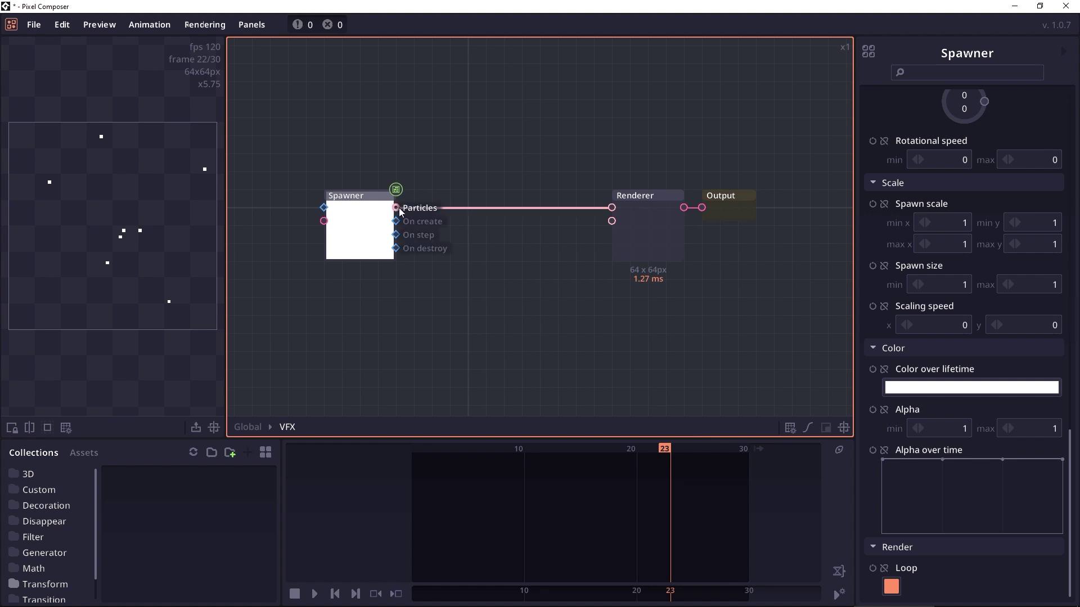
click(654, 204)
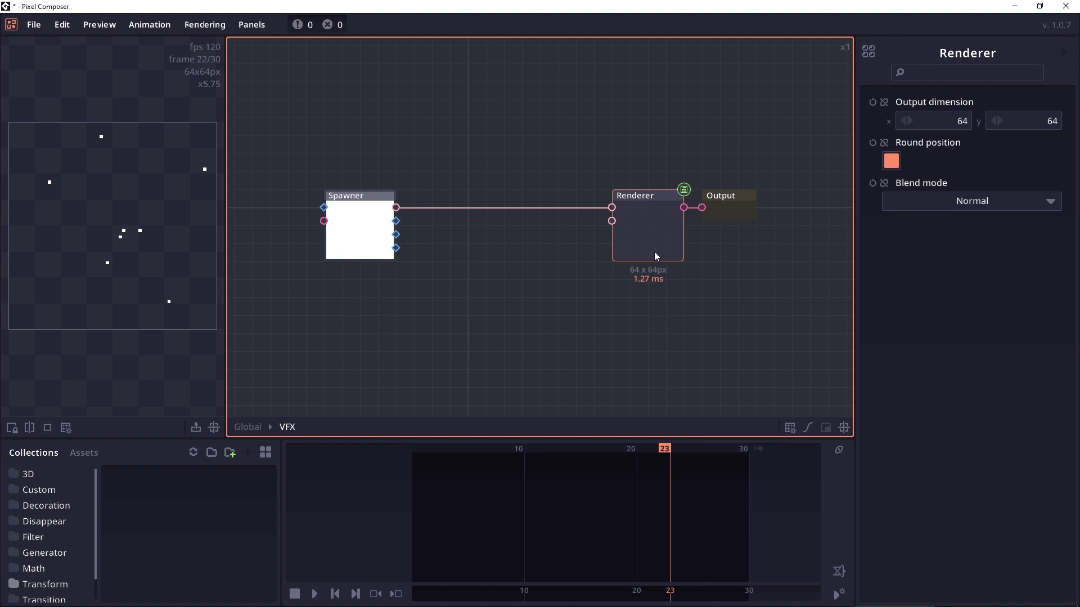
double_click(650, 231)
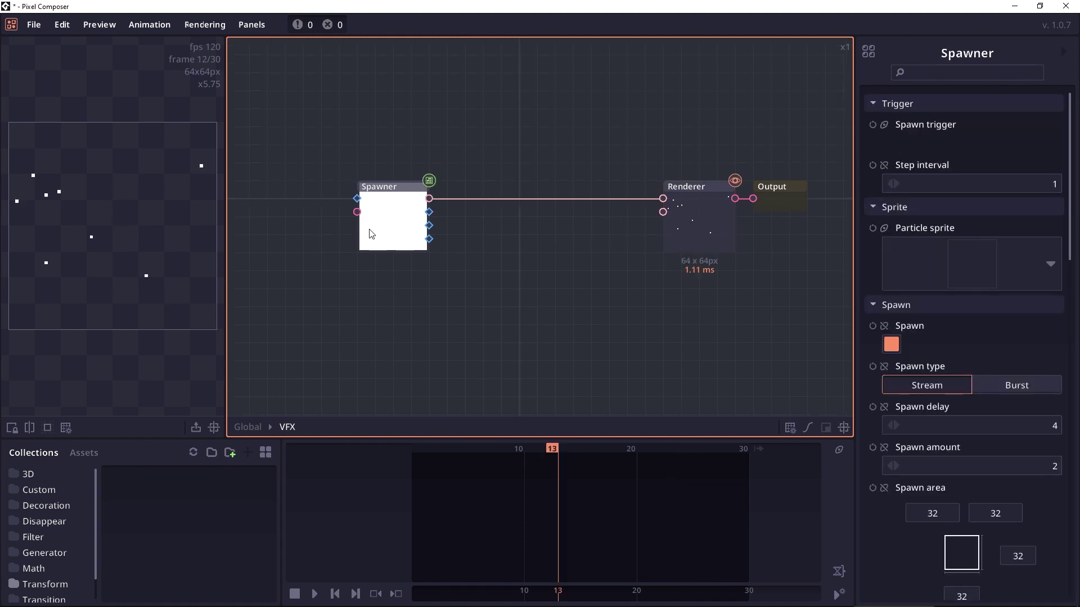
click(371, 232)
- Add a second Spawner node below the first and give it a ring-shaped particle sprite
drag(454, 284, 445, 234)
right_click(445, 239)
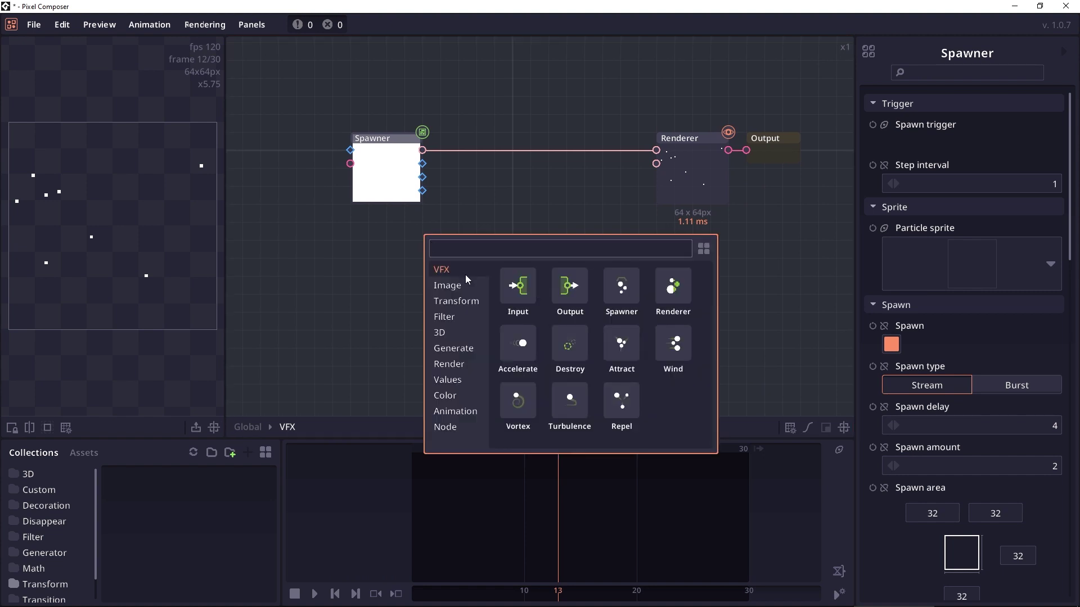
click(621, 295)
click(901, 245)
click(911, 246)
- Turn off automatic spawning on the ring Spawner and set its spawn amount to 1
click(897, 359)
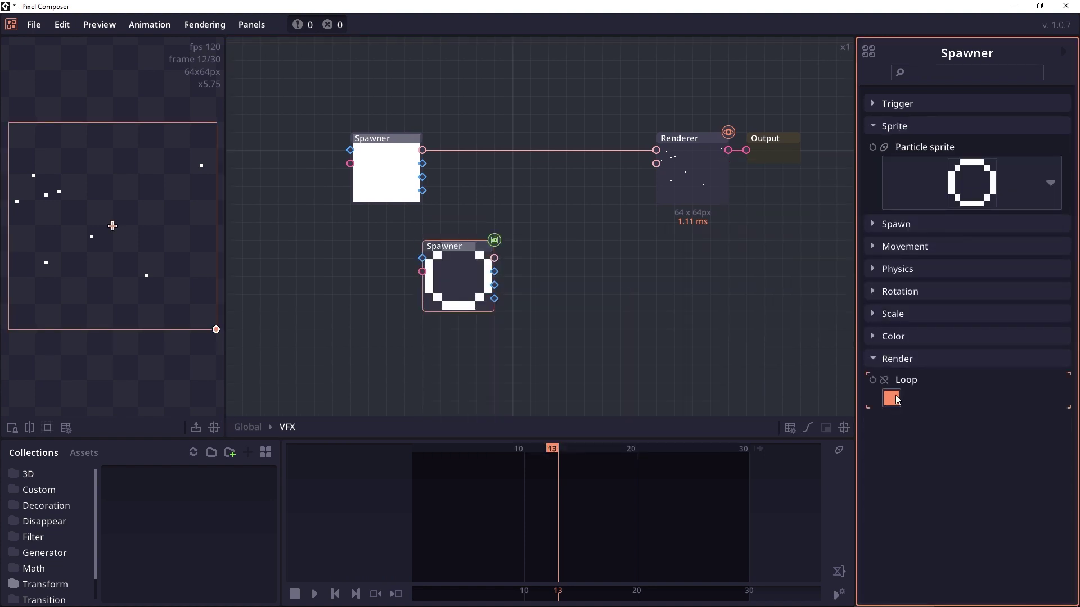
click(897, 359)
click(894, 223)
click(894, 224)
- Set the ring Spawner's maximum spawn size to 0.5 and its scaling speed to 0.1
click(900, 314)
click(1032, 416)
text(0.5)
click(939, 456)
text(0.1)
click(900, 314)
- Fade the ring particles' alpha to zero over time and give them a yellow-to-red color over lifetime
click(899, 337)
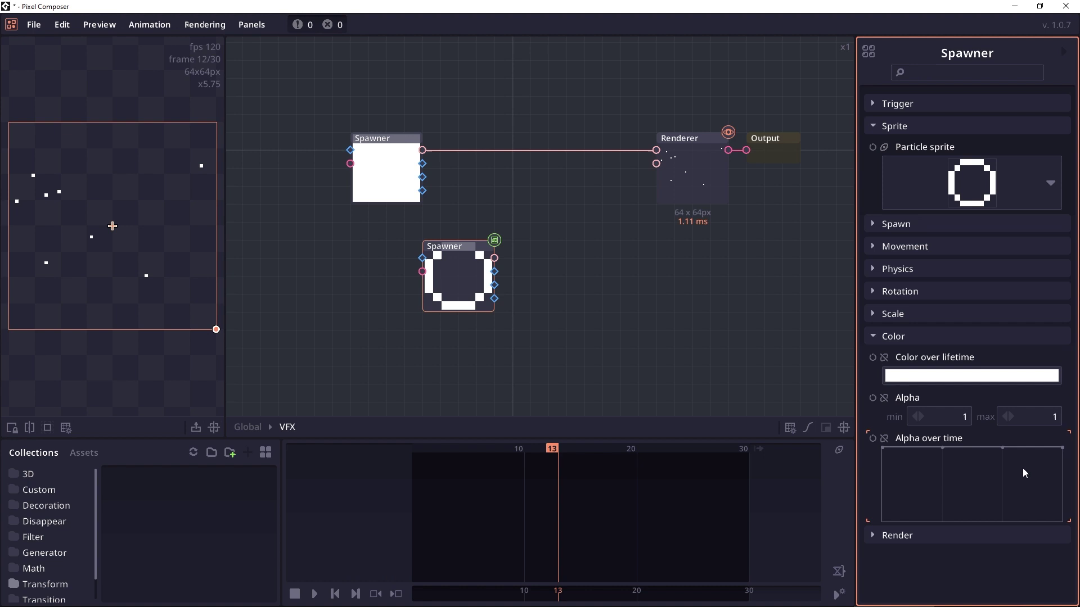
drag(1061, 448, 1062, 522)
click(971, 375)
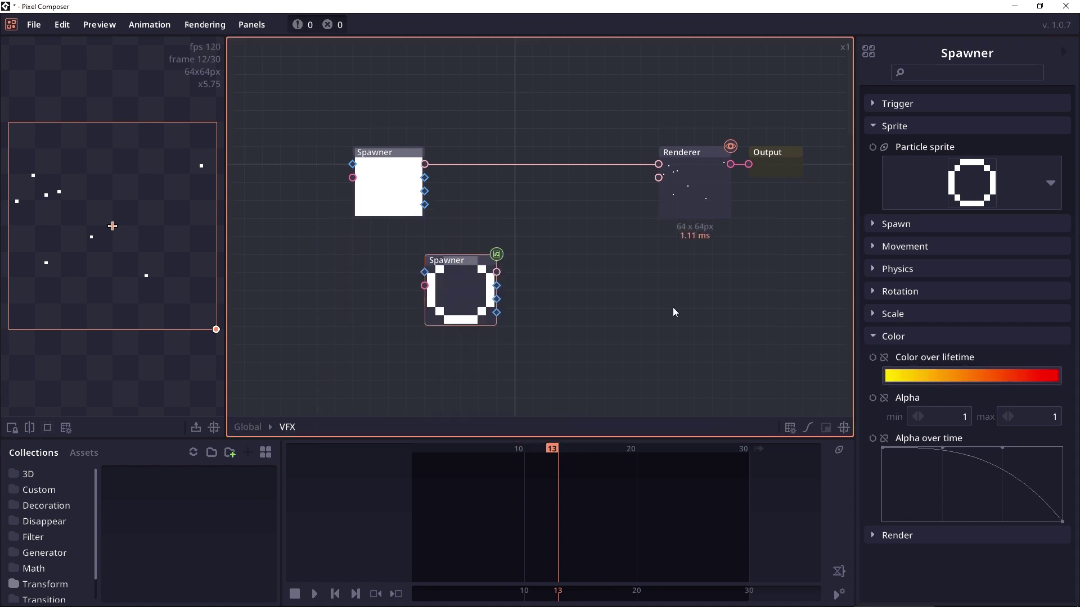
- Connect the first Spawner's On destroy output to the ring Spawner's spawn trigger and check its spawn settings
mouse_move(445, 308)
mouse_down()
mouse_move(461, 320)
mouse_move(482, 301)
mouse_move(464, 305)
mouse_up()
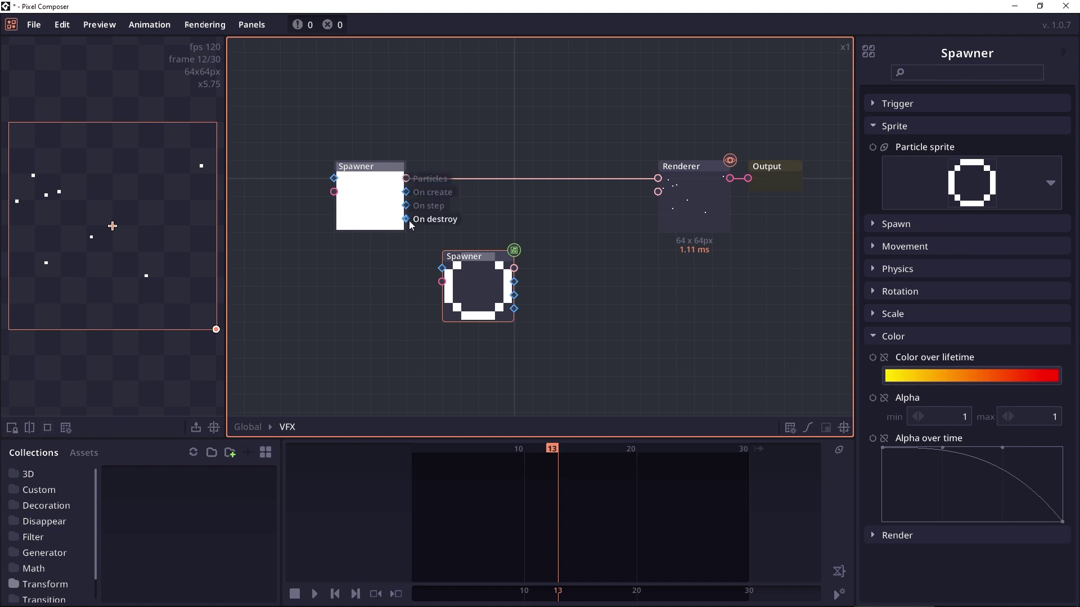
drag(406, 219, 443, 268)
click(467, 289)
click(911, 224)
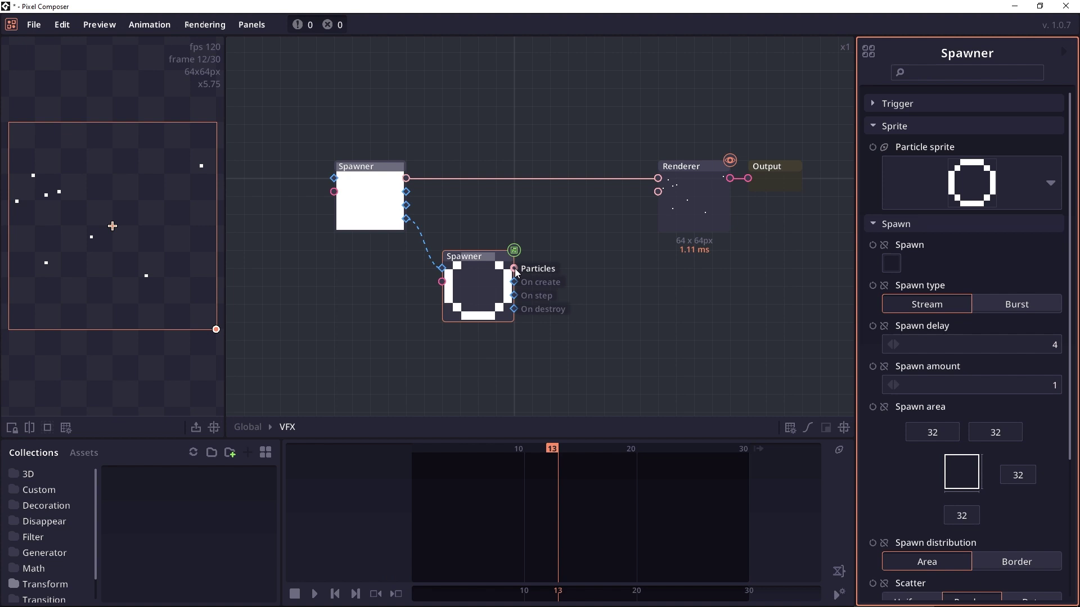
- Connect the ring Spawner's Particles output to the Renderer and play the animation
drag(514, 268, 657, 191)
click(695, 196)
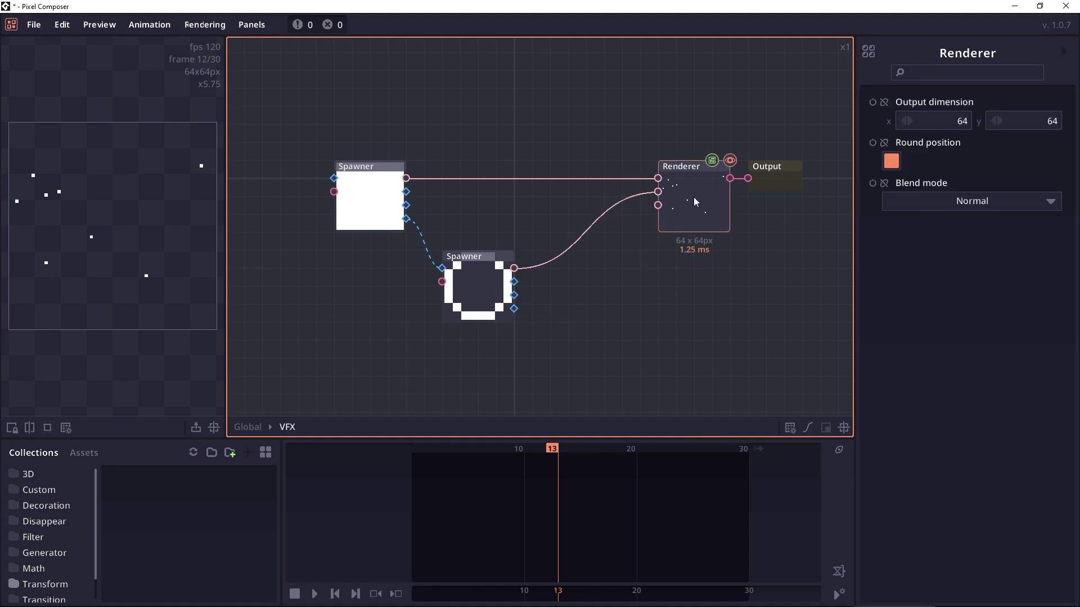
key(space)
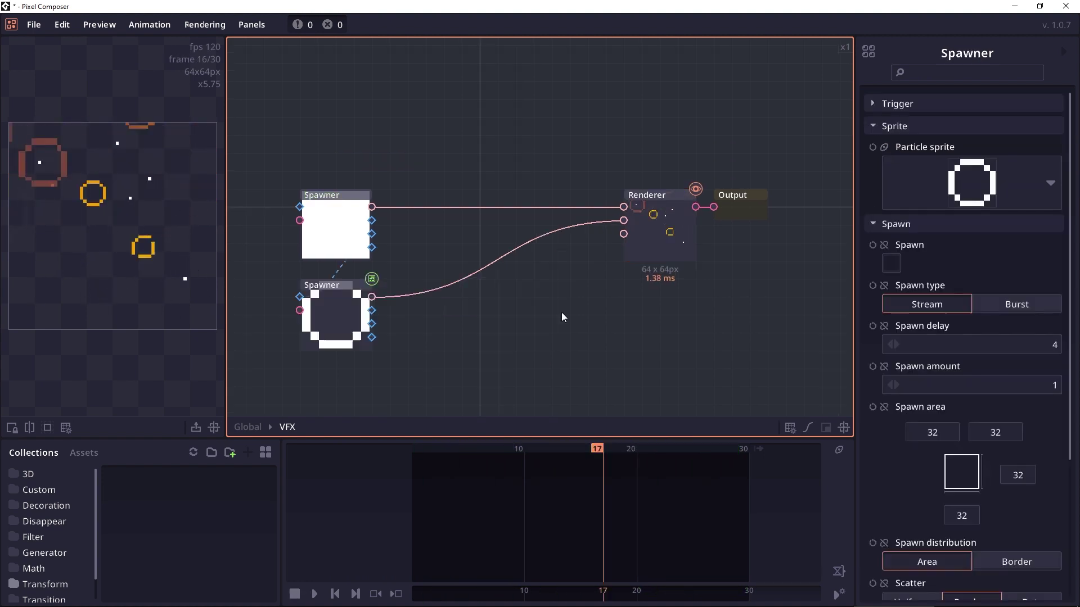
- Insert a Wind node between the first Spawner and the Renderer, with its area centred at about 31, 32 and half-sizes of about 14 by 19
right_click(464, 211)
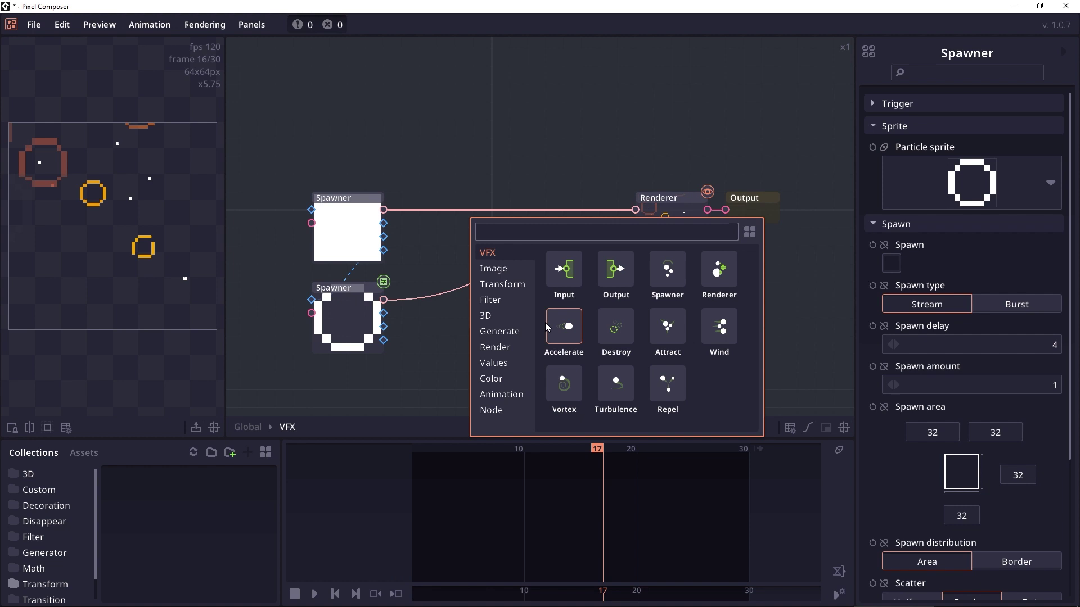
click(715, 328)
drag(125, 231, 106, 212)
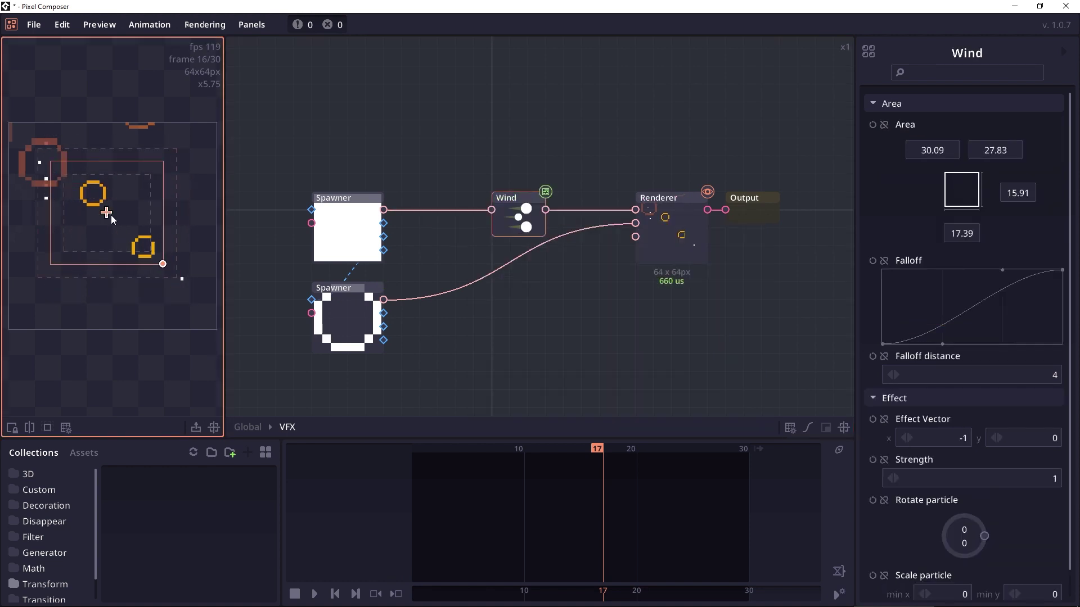
mouse_move(163, 264)
mouse_down()
mouse_move(179, 275)
mouse_move(152, 276)
mouse_up()
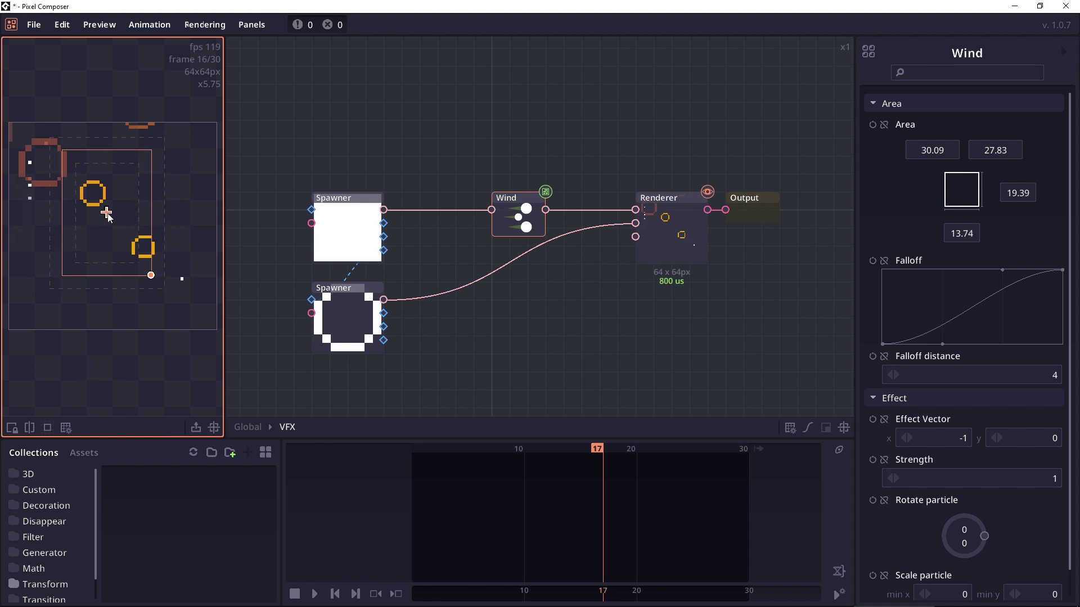
drag(106, 212, 109, 225)
scroll(980, 279, down, 1)
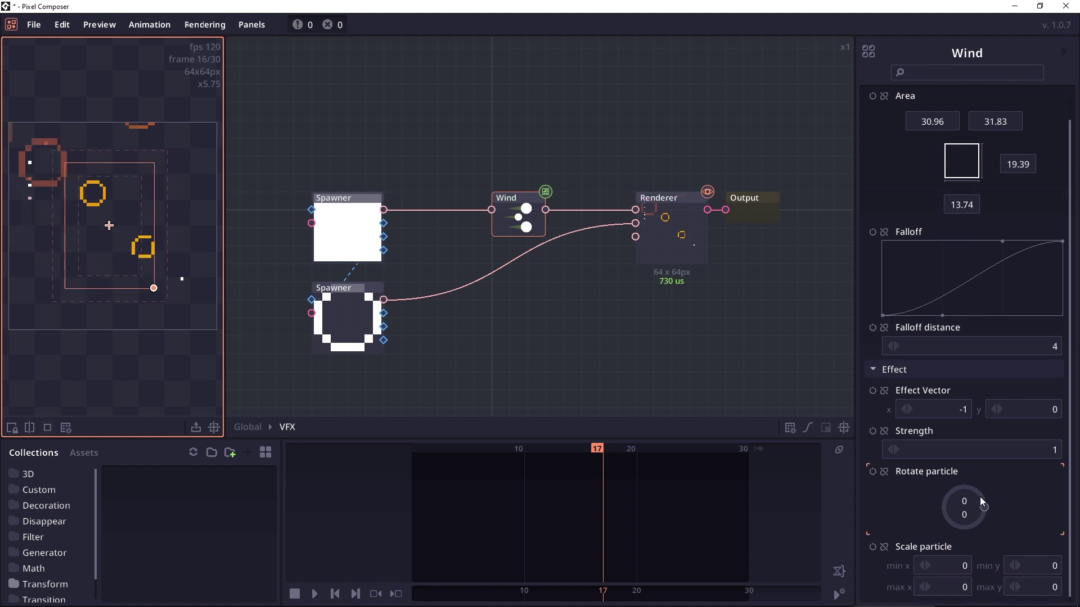
- Play the animation on the Renderer to preview the wind's effect on the particles
click(678, 233)
key(space)
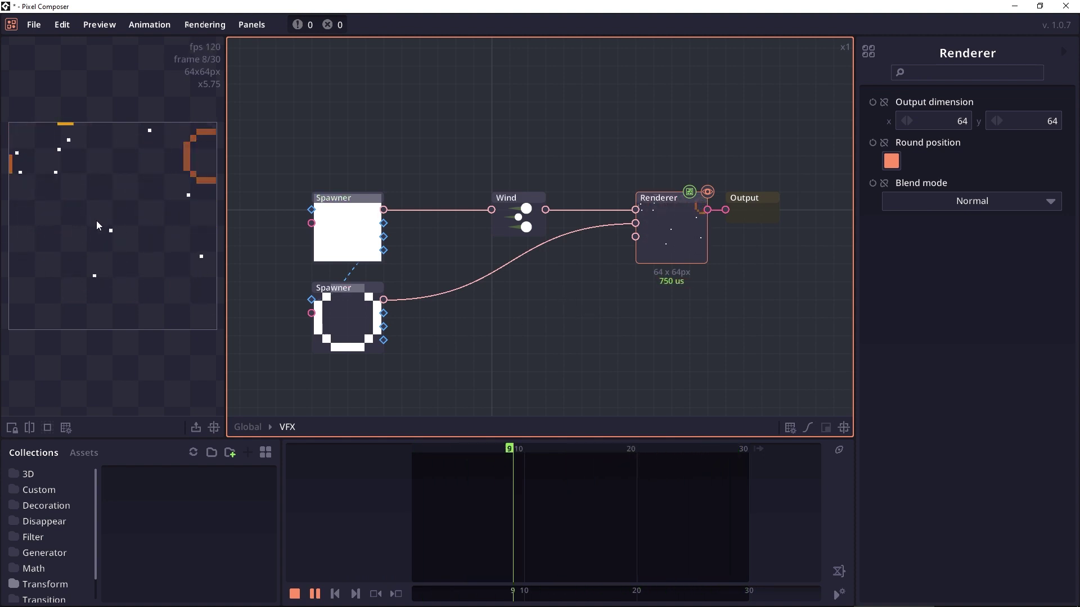
click(510, 225)
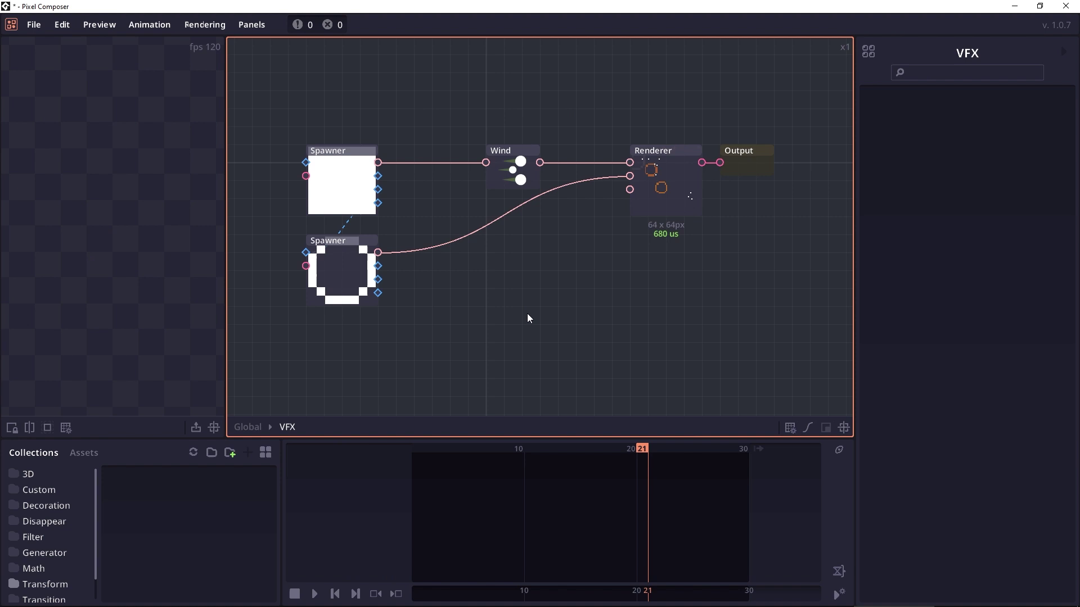
- Add an Input node inside the VFX group and move the ring Spawner to the lower right of the first Spawner
right_click(465, 319)
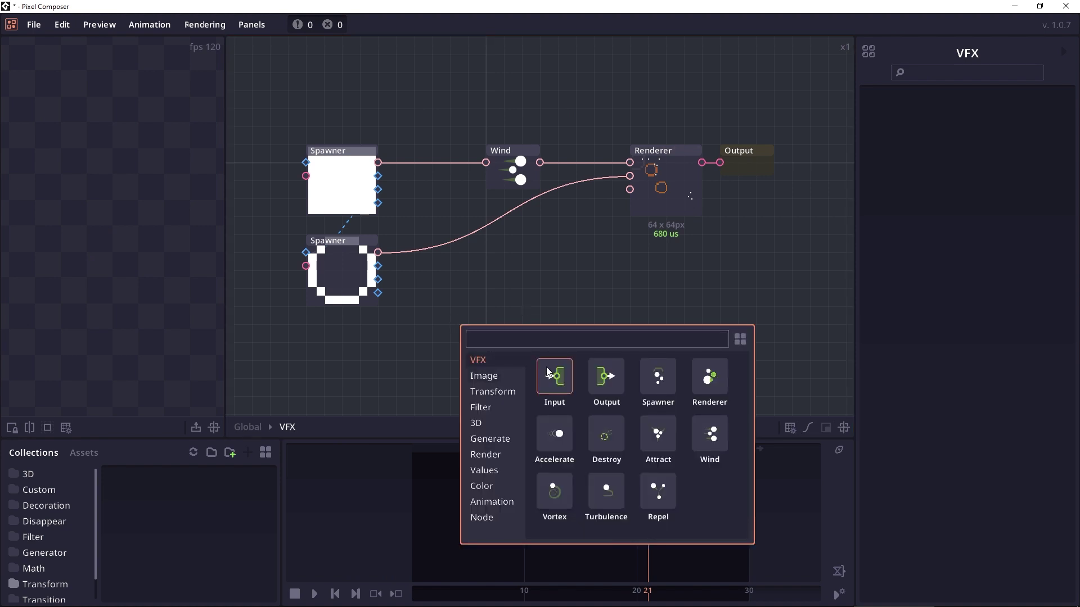
click(558, 375)
drag(476, 336, 342, 336)
drag(313, 294, 456, 294)
drag(367, 250, 511, 302)
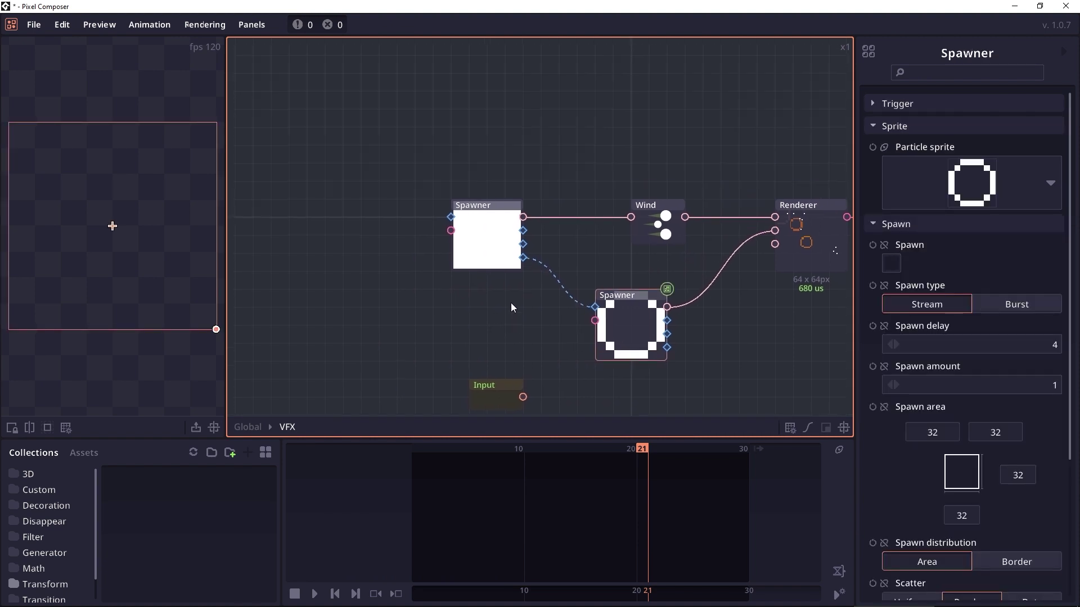
- Expose the first Spawner's spawn amount as an input and connect the Input node to it
click(499, 252)
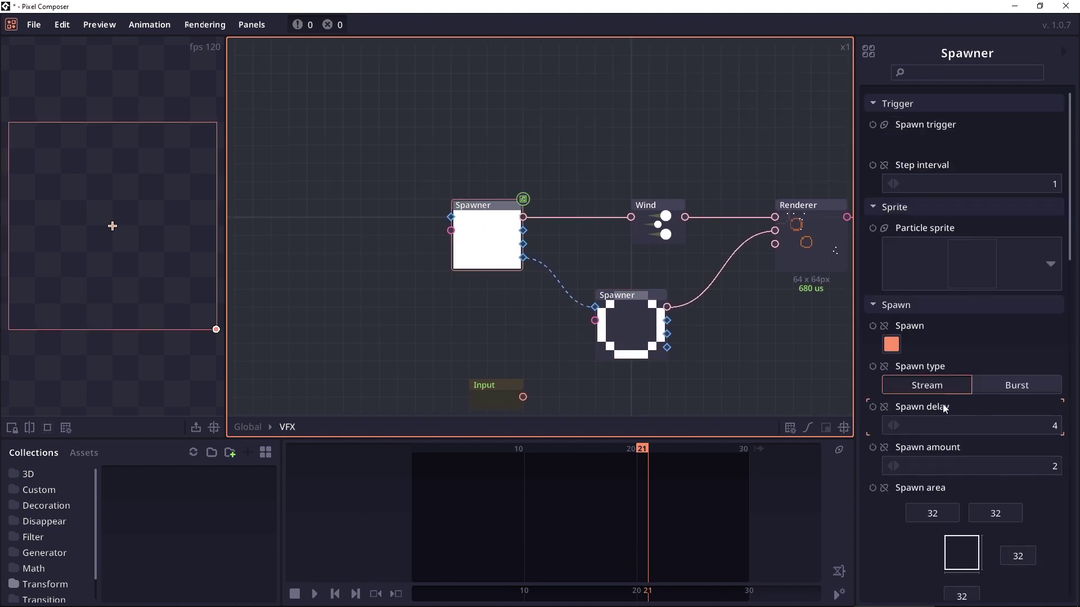
click(885, 447)
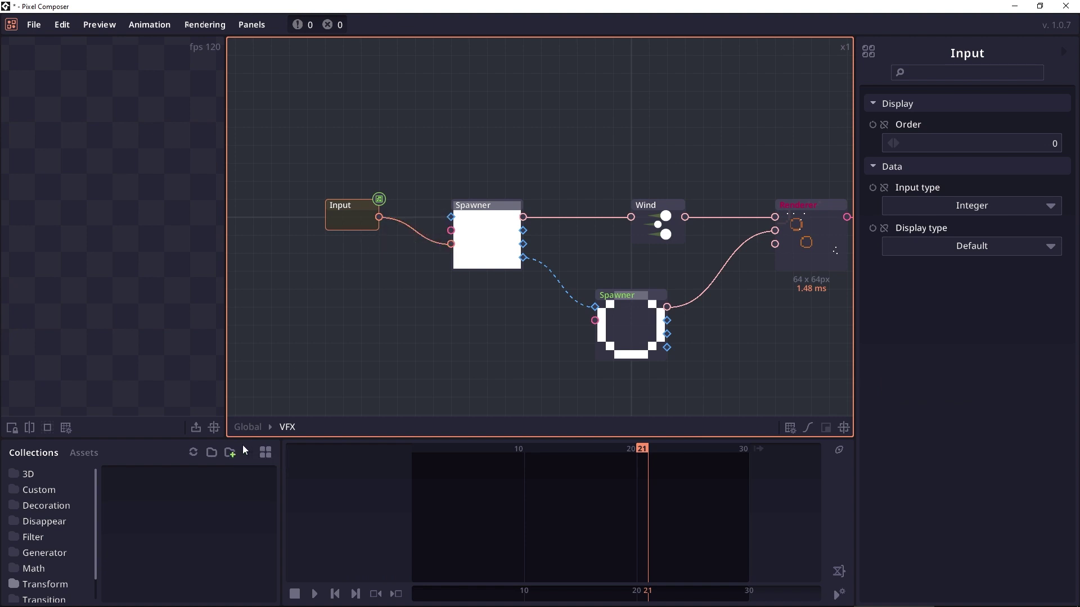
- Return to the global graph and set the VFX node's Input value to 4
click(248, 427)
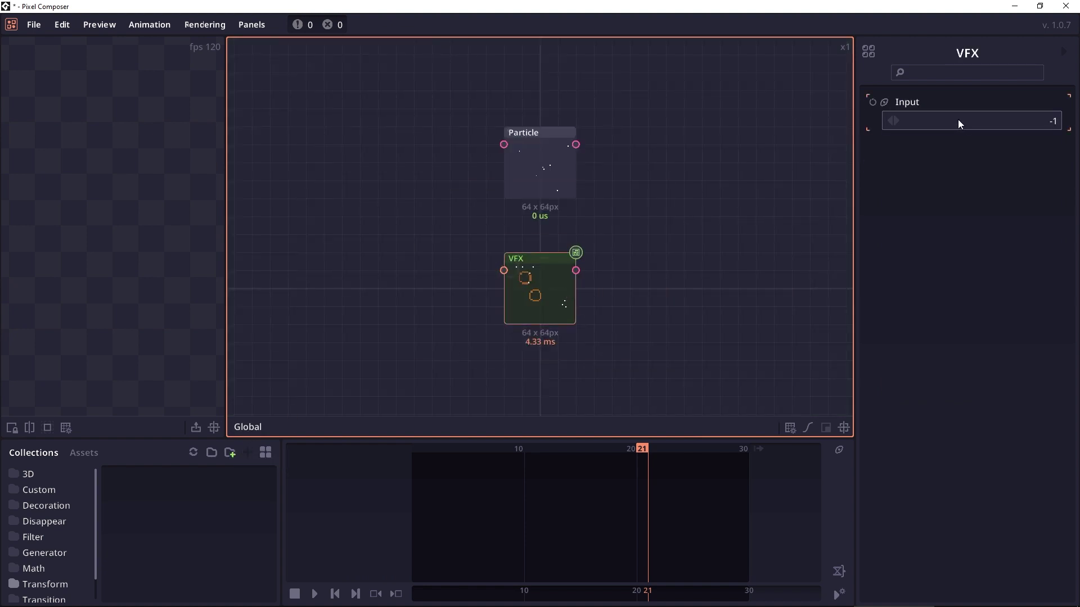
click(958, 120)
text(4)
key(Return)
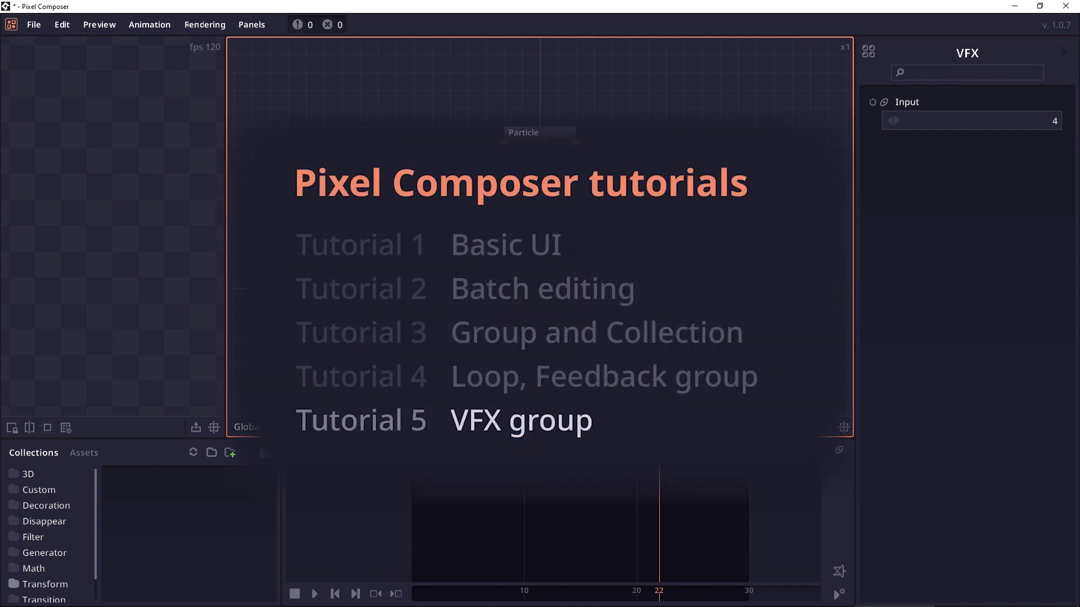
right_click(684, 167)
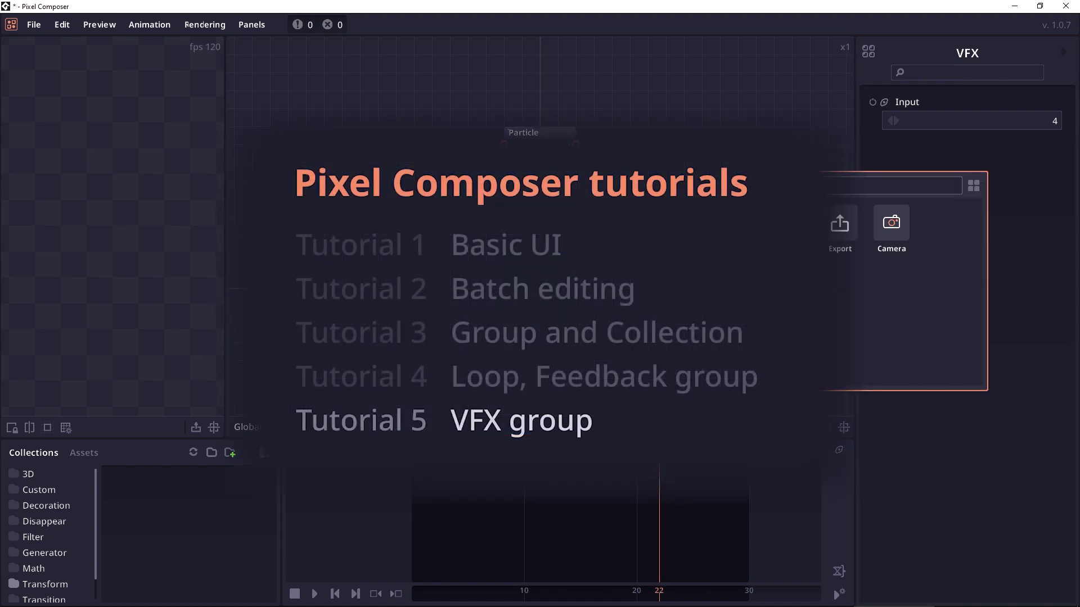
click(723, 222)
click(722, 238)
click(723, 253)
drag(722, 245, 738, 346)
click(653, 305)
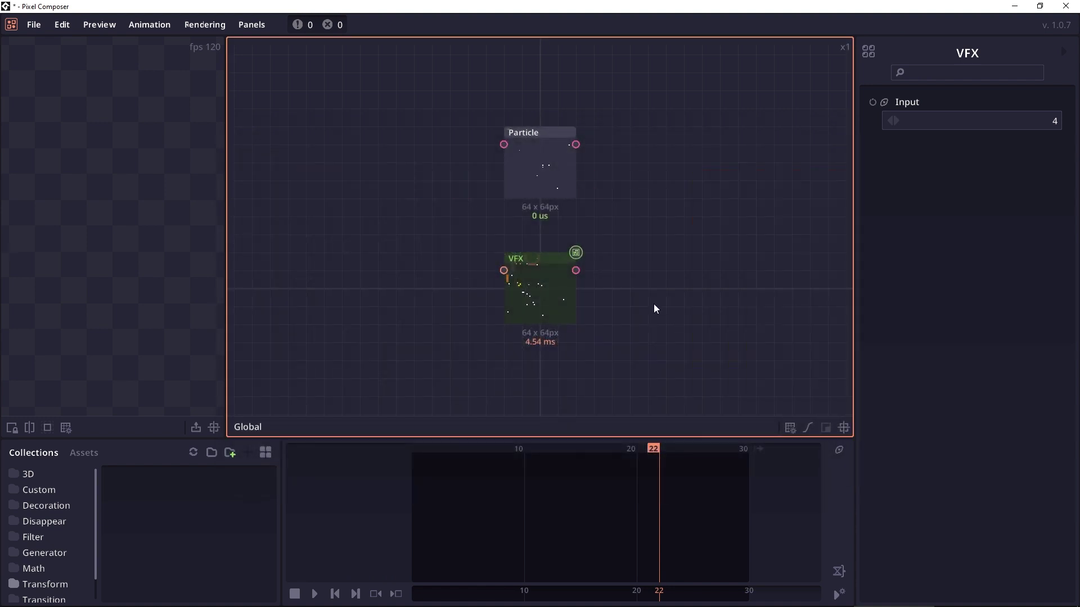